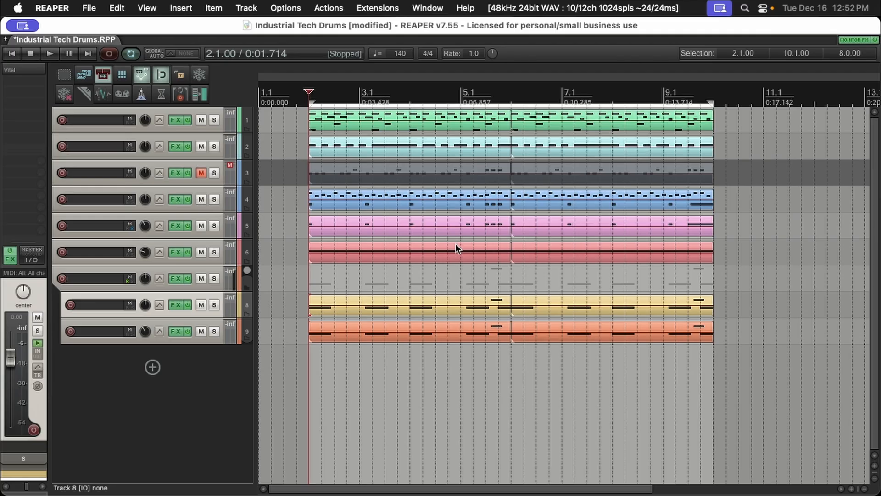
# Play back the full drum arrangement from measure 2.1.00 and stop playback
pyautogui.press('space')
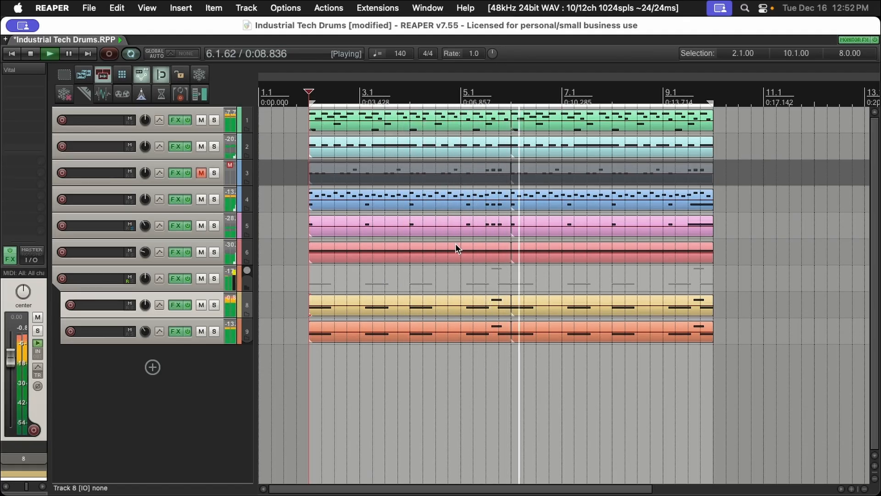
pyautogui.press('space')
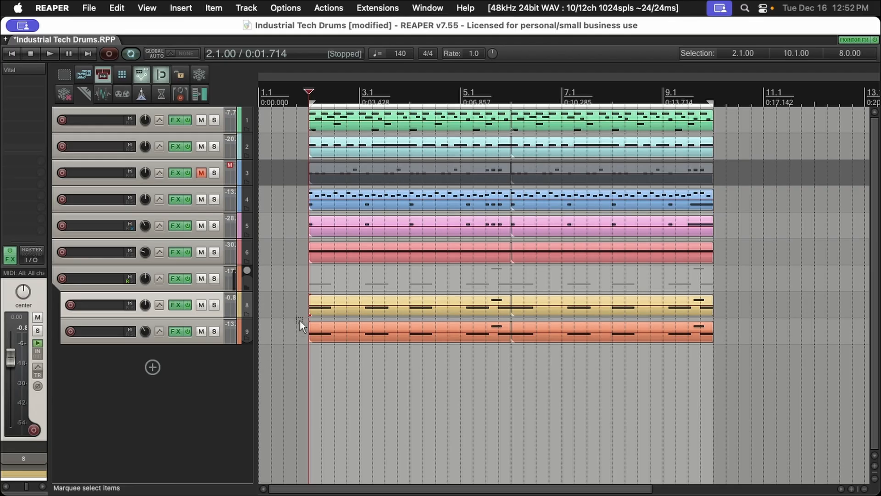
# Create a new alternative for tracks 8 and 9 in the Track Alternatives Manager
pyautogui.click(107, 327)
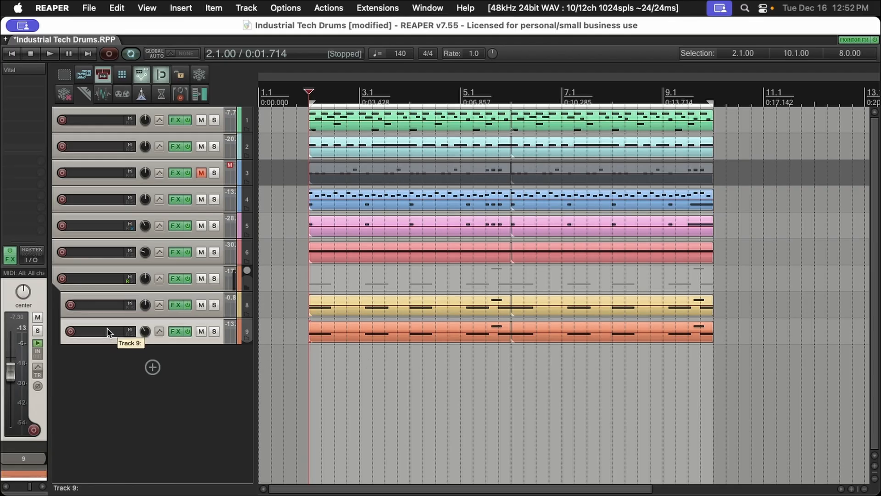
pyautogui.click(111, 314)
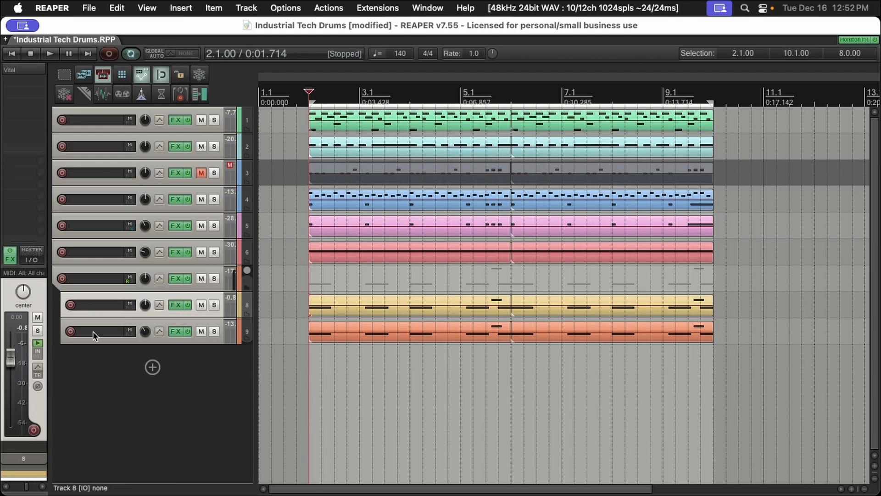
pyautogui.click(90, 334)
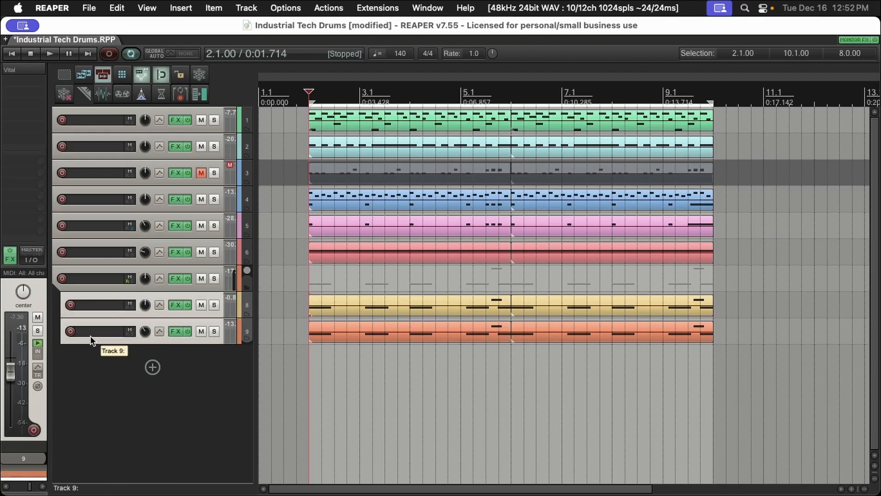
pyautogui.click(194, 100)
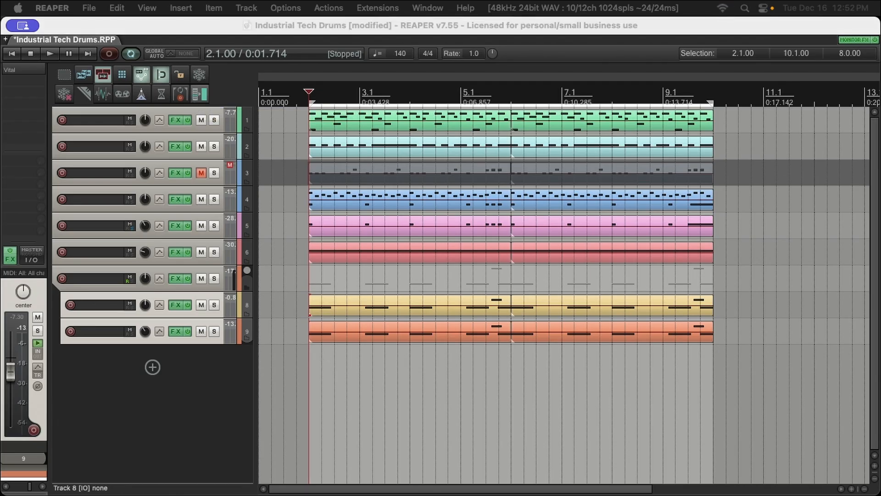
pyautogui.moveTo(265, 68); pyautogui.dragTo(262, 116)
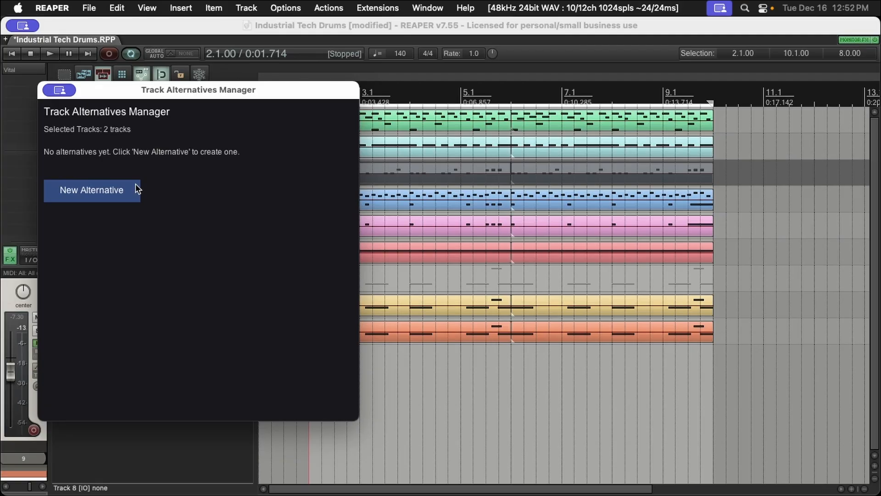
pyautogui.moveTo(183, 102); pyautogui.dragTo(408, 104)
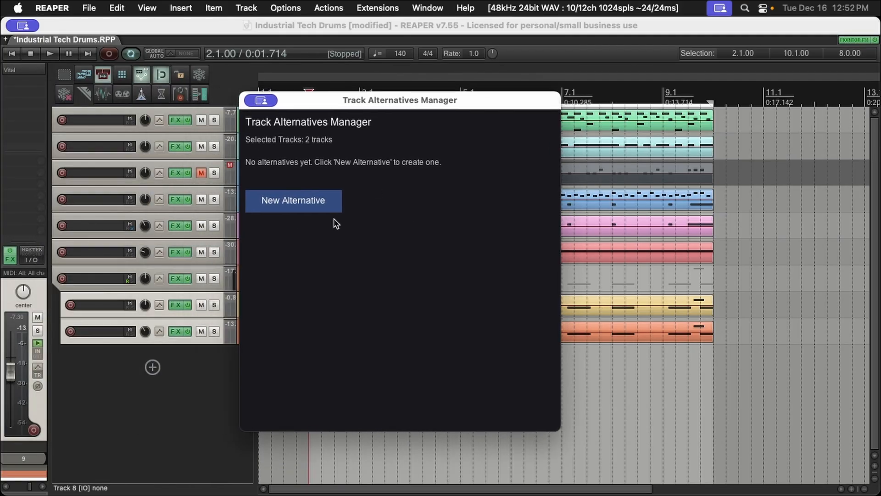
pyautogui.click(323, 207)
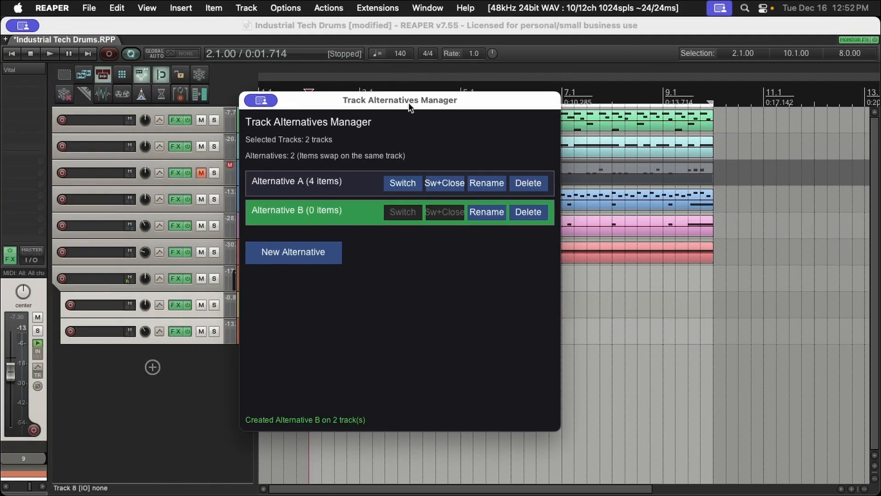
# Switch tracks 8 and 9 back and forth between Alternative A and Alternative B to compare them, ending on Alternative B
pyautogui.moveTo(411, 100); pyautogui.dragTo(298, 84)
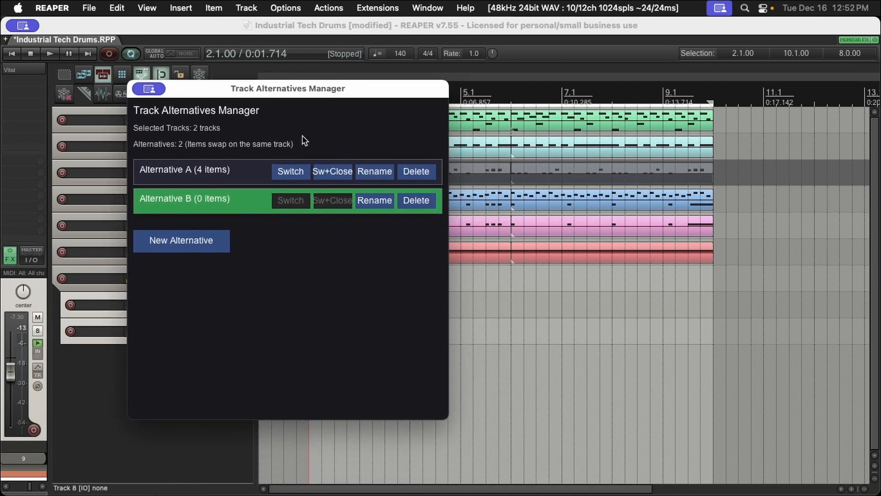
pyautogui.click(297, 172)
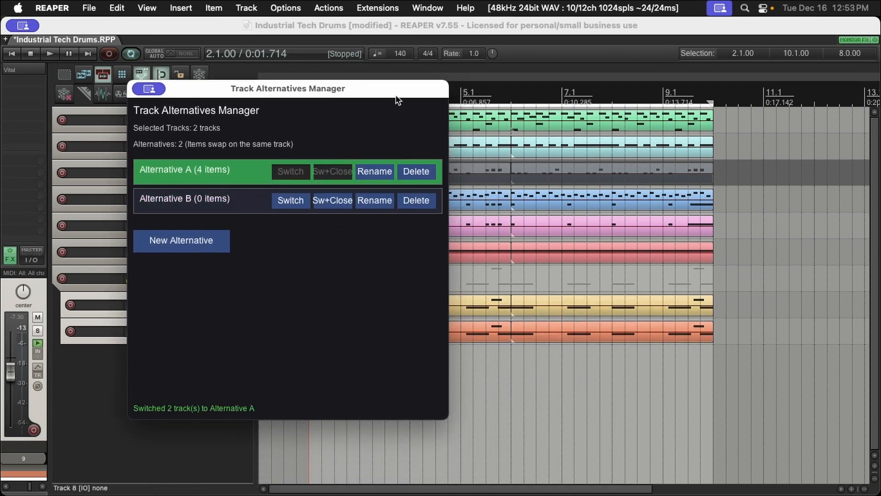
pyautogui.moveTo(398, 100); pyautogui.dragTo(532, 95)
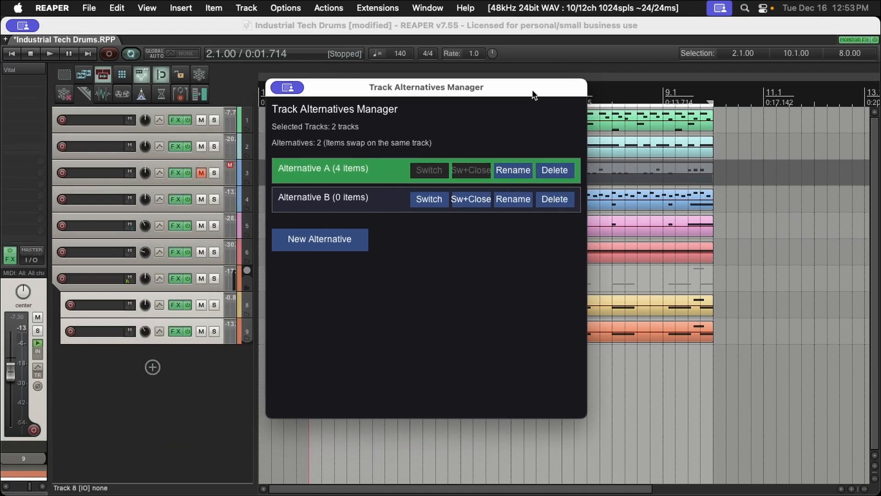
pyautogui.click(422, 197)
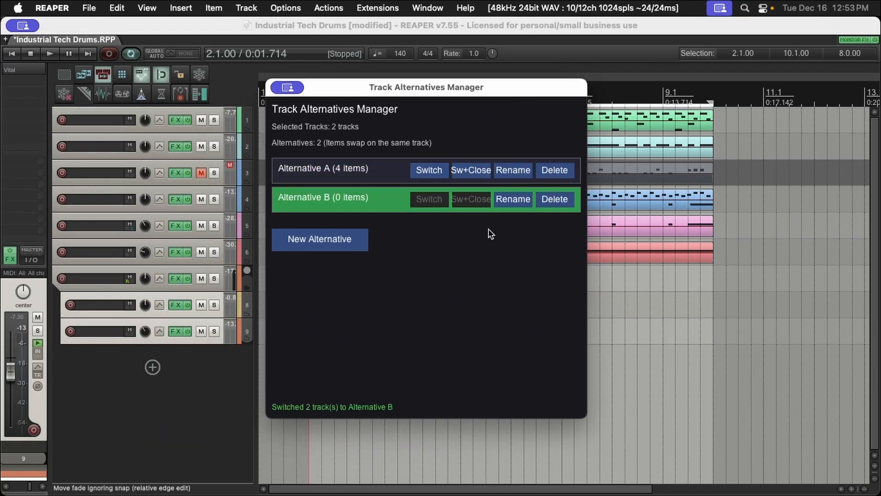
pyautogui.moveTo(461, 88); pyautogui.dragTo(276, 84)
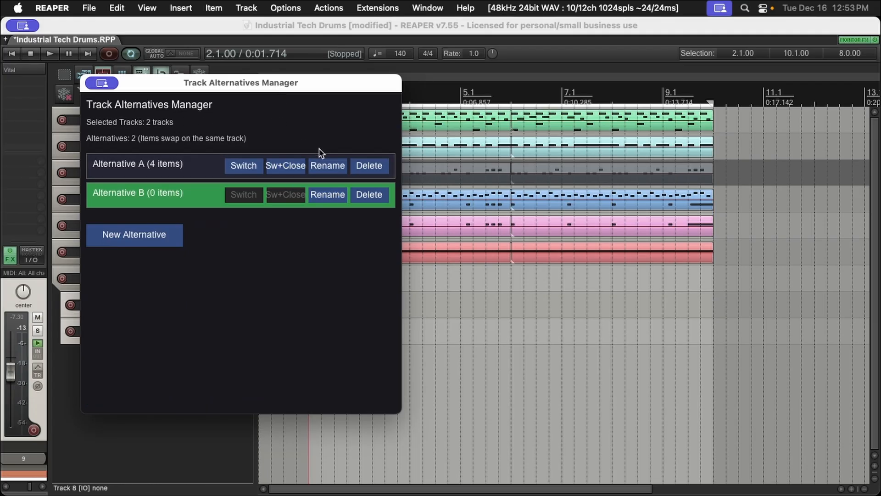
pyautogui.click(246, 166)
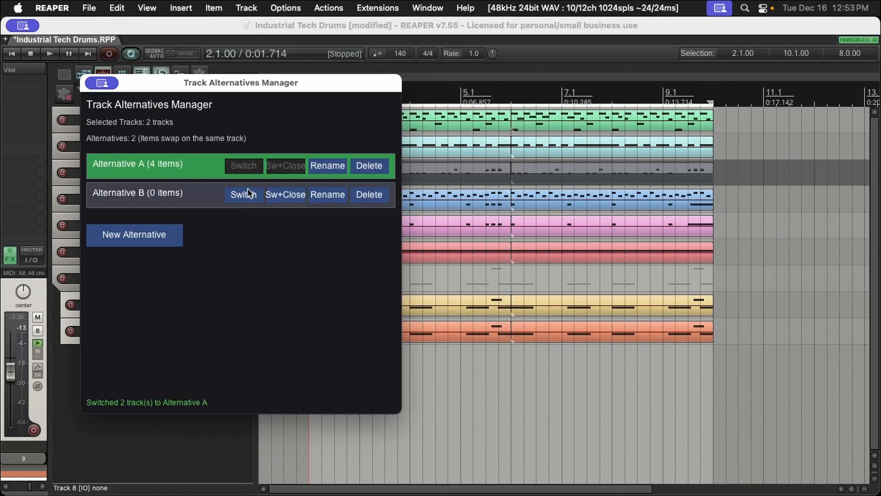
pyautogui.click(244, 196)
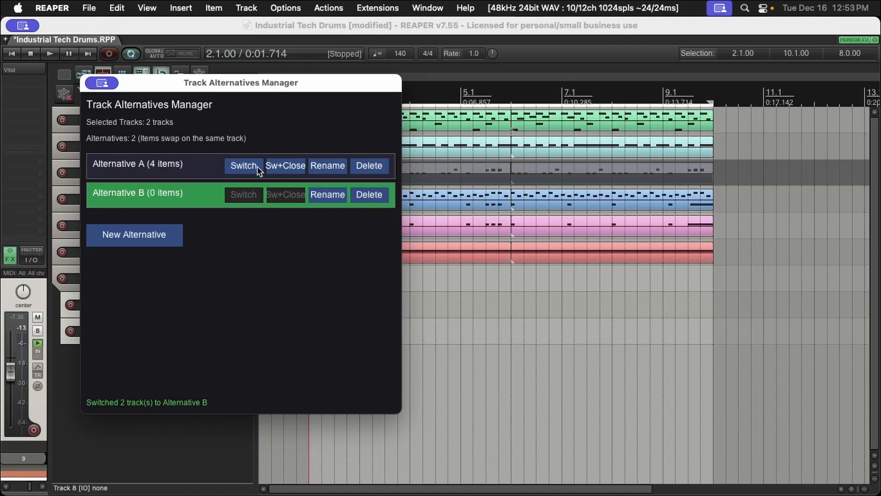
pyautogui.moveTo(287, 84); pyautogui.dragTo(271, 70)
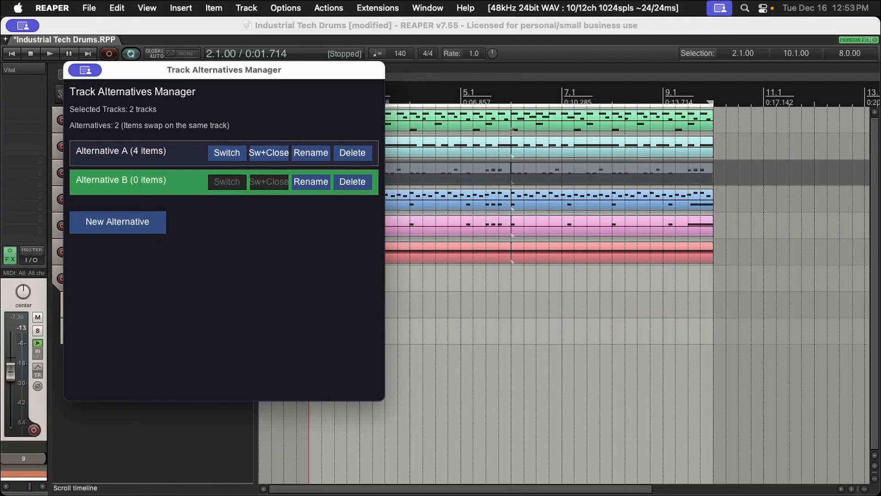
# Import 05-MIDI render 001.mid onto track 8 and align its start with measure 2.1.00
pyautogui.moveTo(337, 60); pyautogui.dragTo(802, 73)
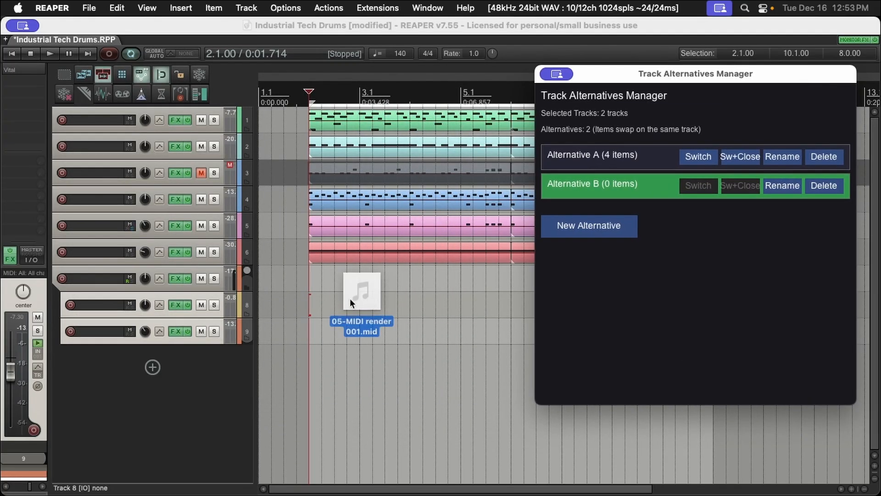
pyautogui.moveTo(349, 298); pyautogui.dragTo(321, 305)
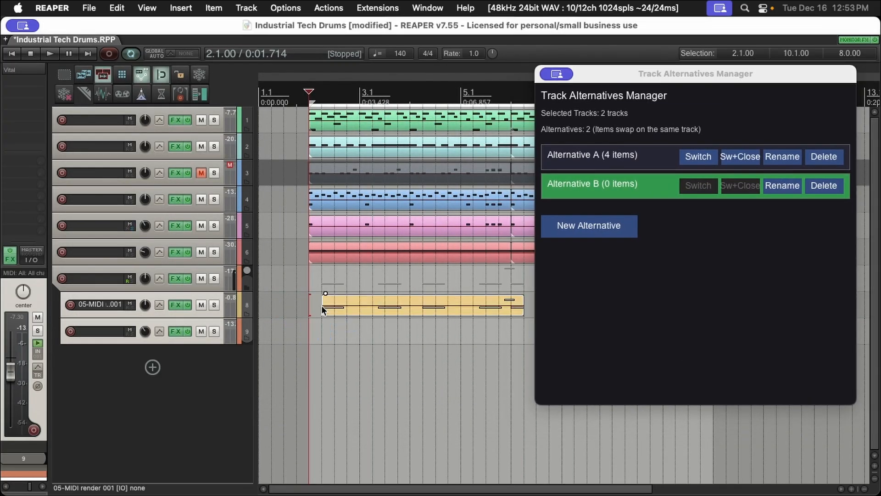
pyautogui.click(415, 315)
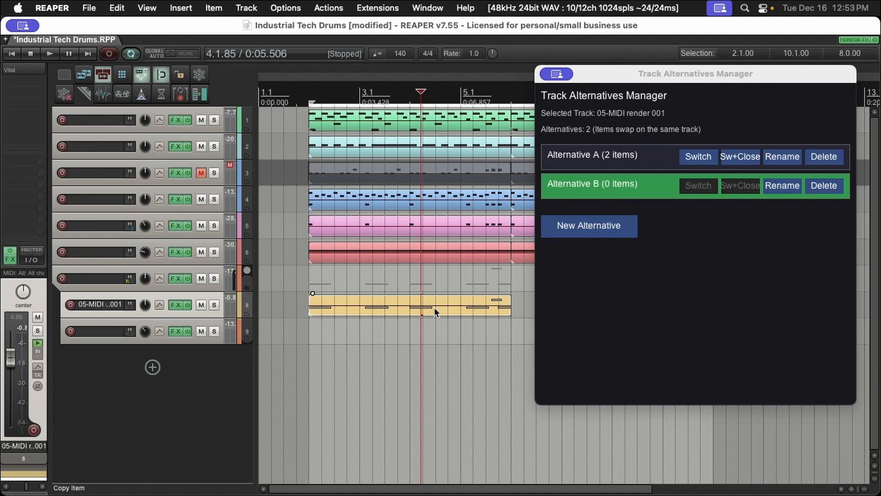
# Transpose all notes of the imported MIDI item on track 8 up five semitones, from C2 to F2 for the low notes
pyautogui.doubleClick(415, 314)
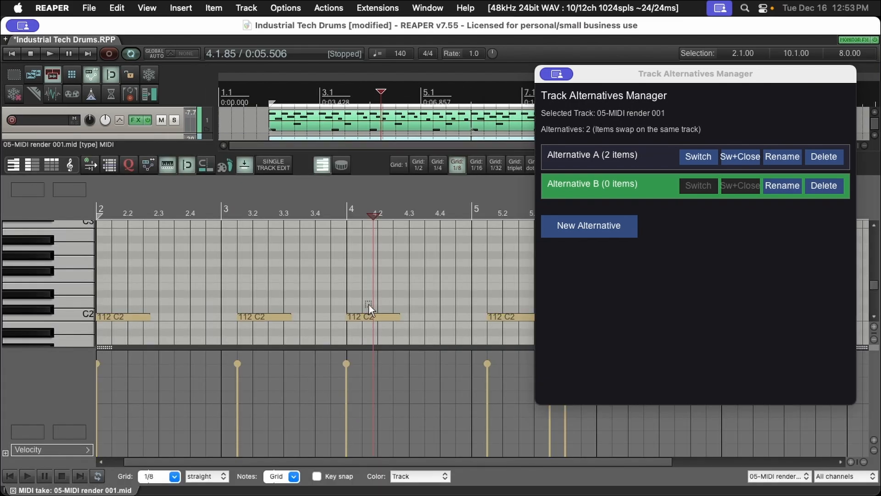
pyautogui.scroll(-3, 369, 300)
pyautogui.scroll(-3, 371, 298)
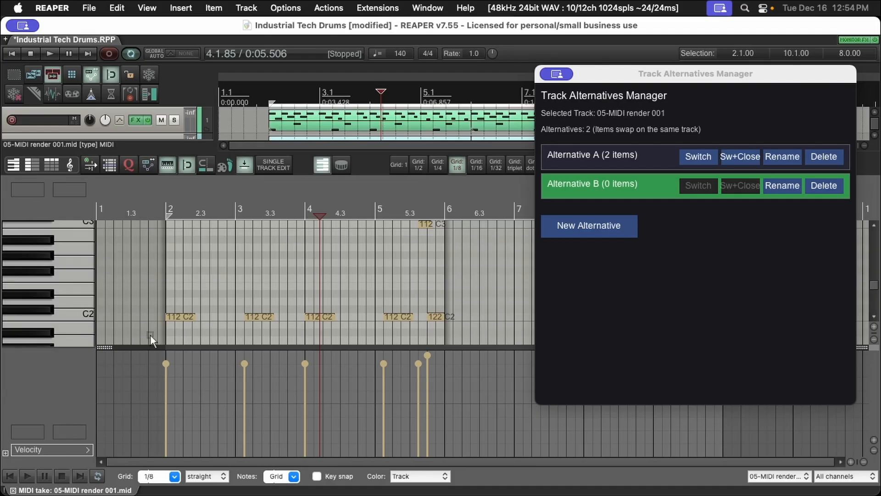
pyautogui.moveTo(150, 334); pyautogui.dragTo(506, 226)
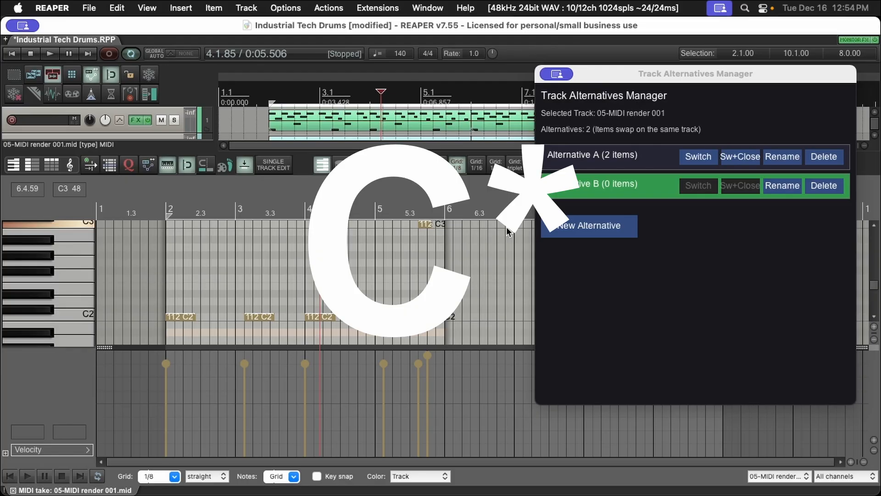
pyautogui.press('Up')
pyautogui.press('Up')
pyautogui.press('Up')
pyautogui.press('Up')
pyautogui.press('Up')
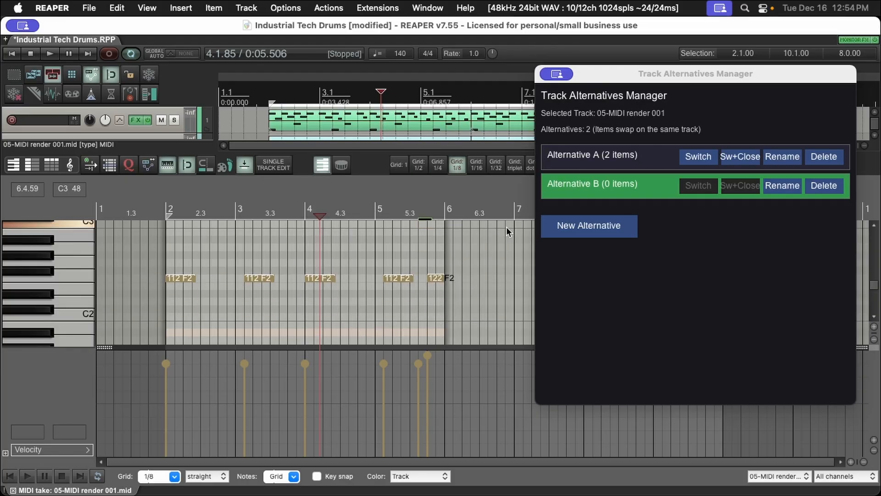
pyautogui.press('Escape')
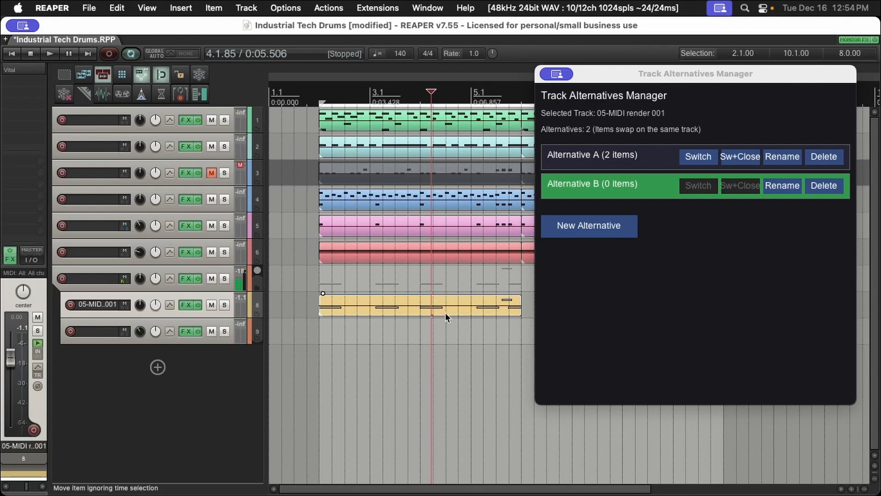
# Copy the MIDI item from track 8 to track 9 and repeat both items directly after the originals
pyautogui.hscroll(3, 442, 313)
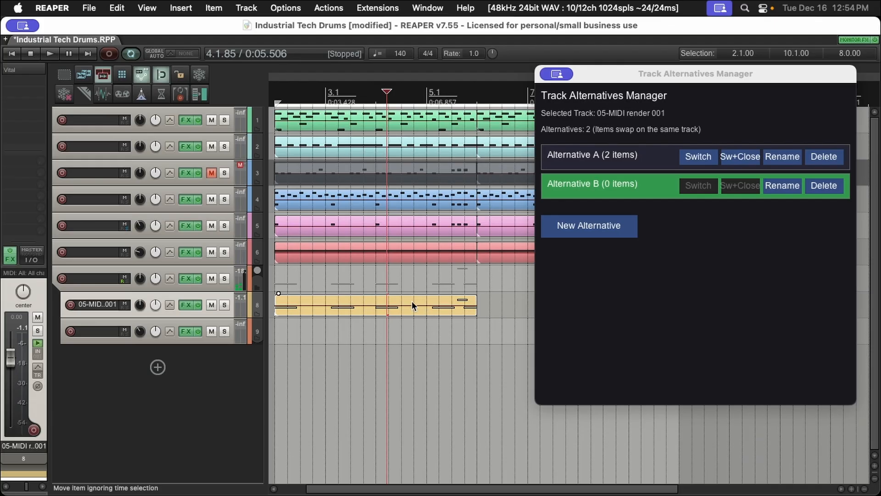
pyautogui.moveTo(406, 306); pyautogui.dragTo(403, 335)
pyautogui.moveTo(438, 362); pyautogui.dragTo(639, 317)
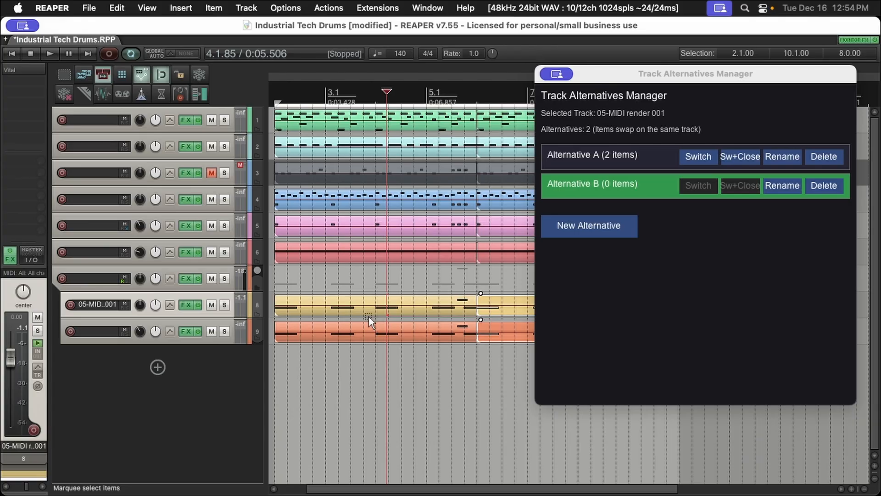
# Play back the arrangement with Alternative B from measure 2.1.00 and stop playback
pyautogui.press('Home')
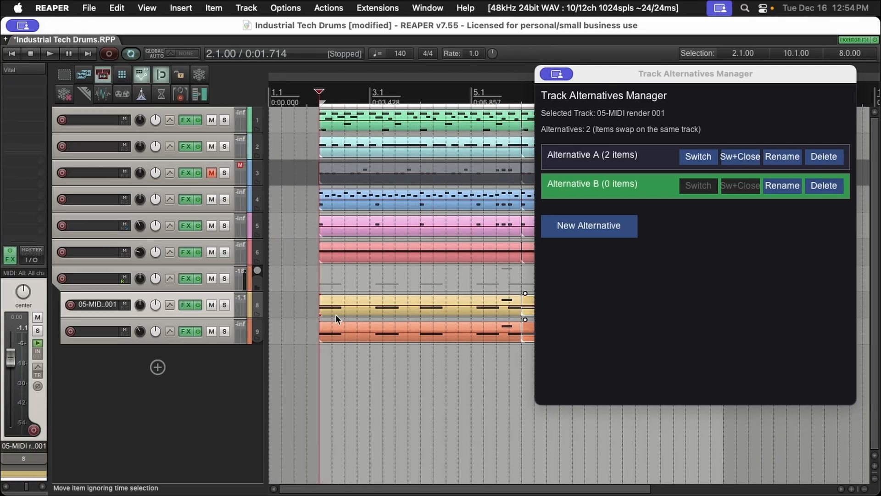
pyautogui.press('space')
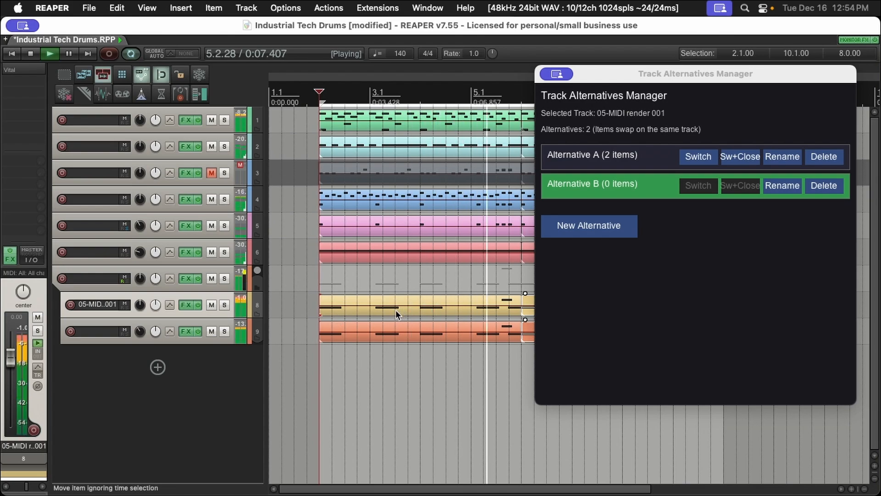
pyautogui.press('space')
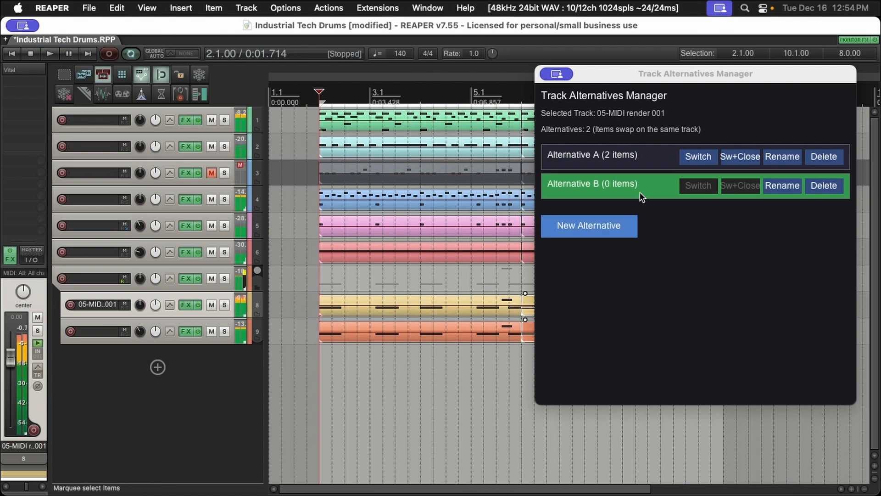
# Switch track 8 to Alternative A and play back the arrangement to hear that version
pyautogui.click(681, 159)
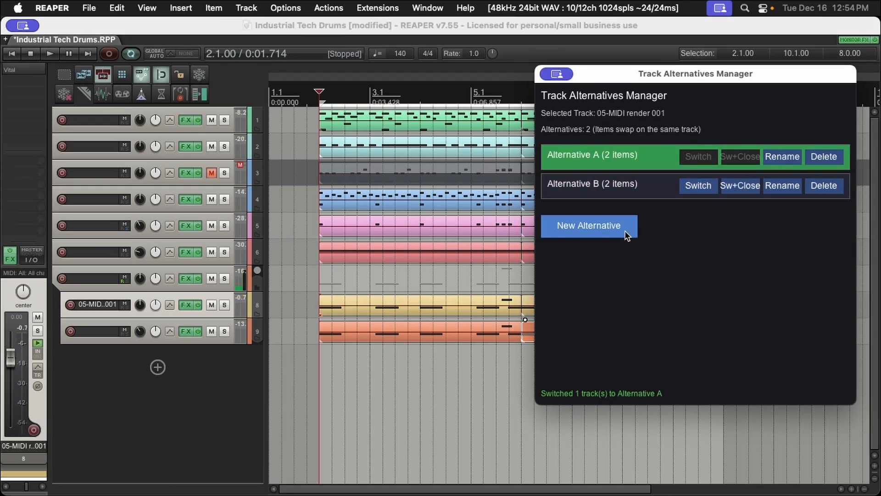
pyautogui.click(397, 403)
pyautogui.press('space')
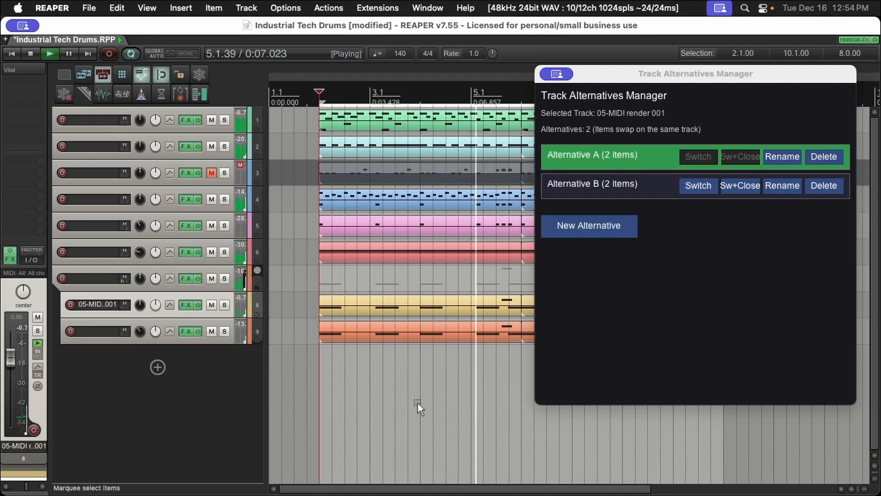
pyautogui.press('space')
# Rename track 8's Alternative A with the name "C" in the Track Alternatives Manager
pyautogui.click(702, 186)
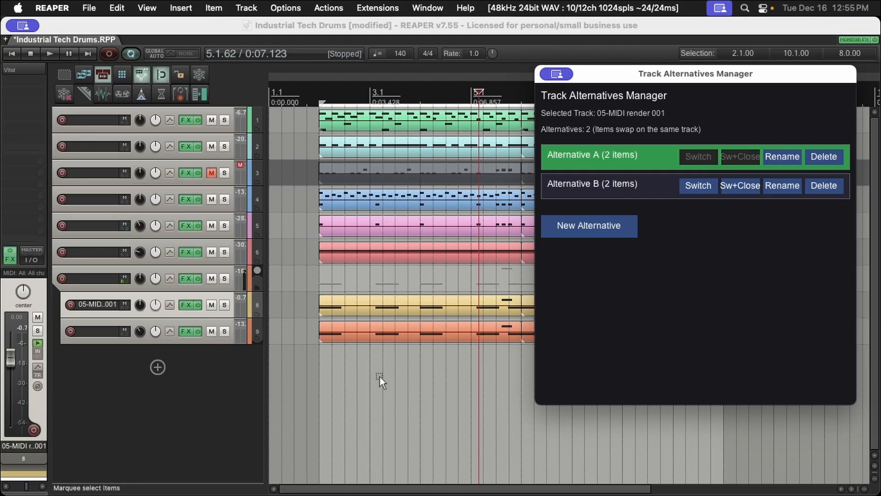
pyautogui.hscroll(1, 381, 372)
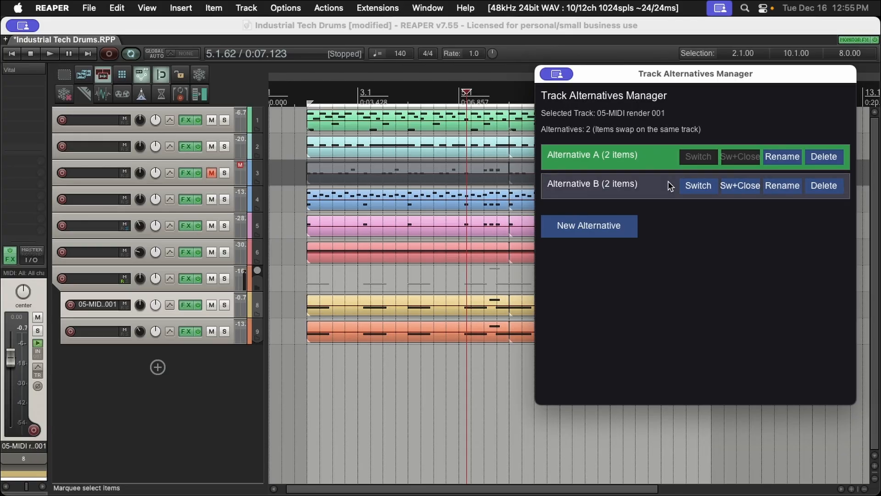
pyautogui.click(780, 157)
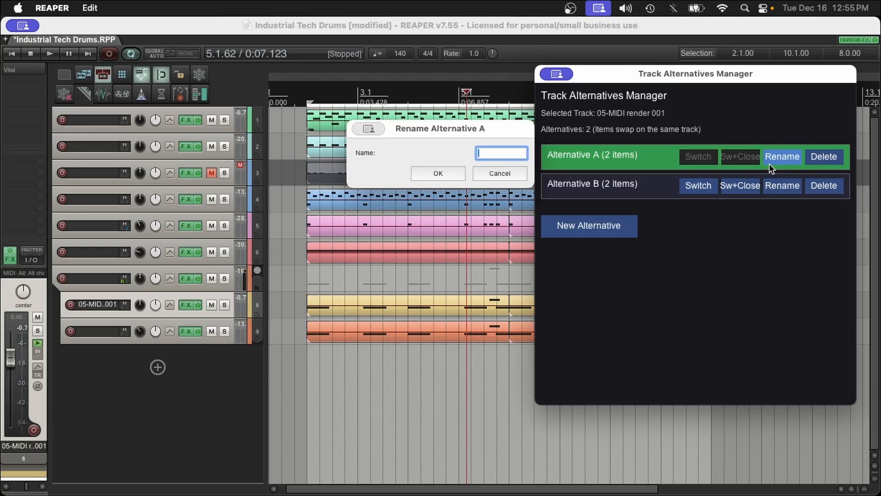
pyautogui.write('C')
pyautogui.press('Return')
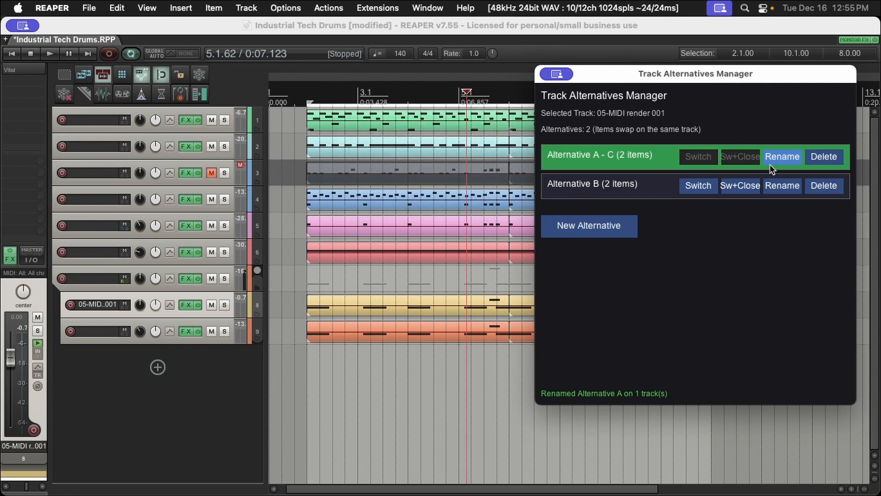
# Rename track 8's Alternative B with the name "F Note"
pyautogui.click(780, 187)
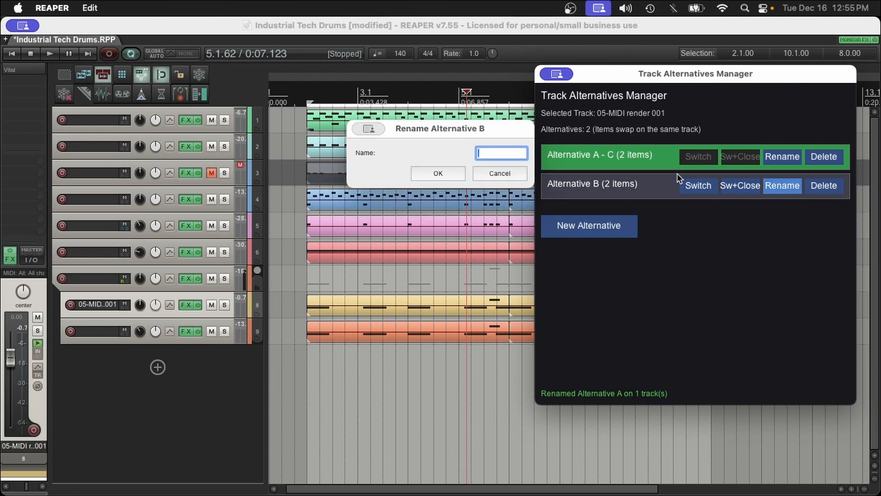
pyautogui.write('F')
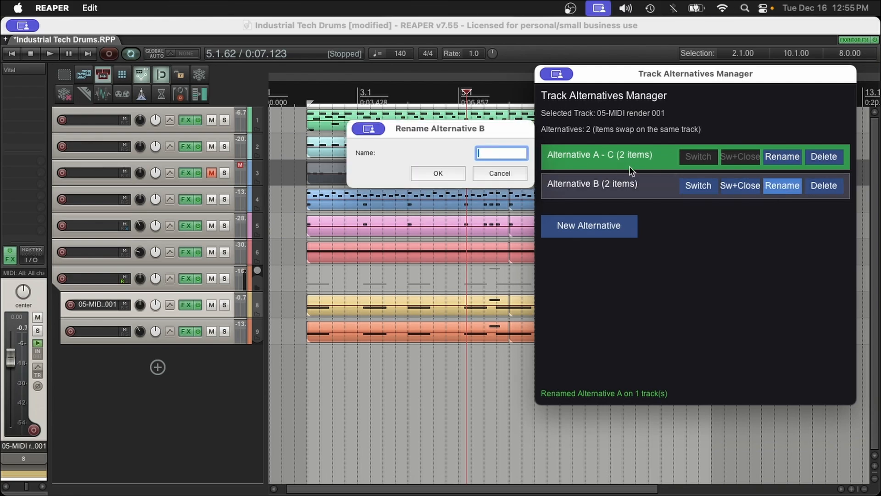
pyautogui.write(' Note')
pyautogui.press('Return')
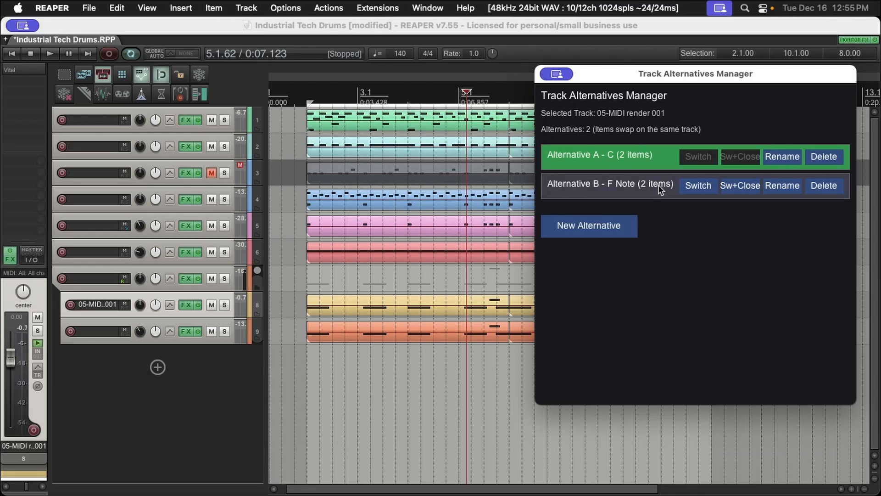
# Switch track 8 to Alternative B - F Note, back to Alternative A - C, and again to Alternative B - F Note
pyautogui.click(714, 189)
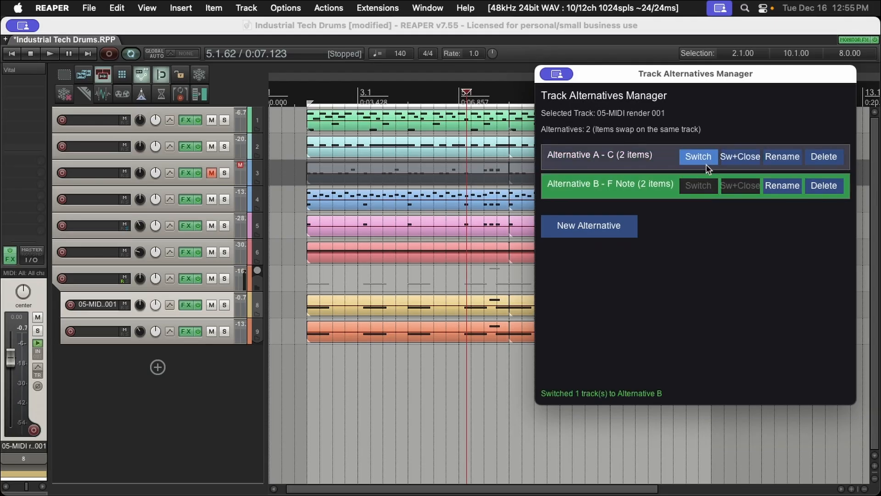
pyautogui.click(706, 161)
pyautogui.click(696, 187)
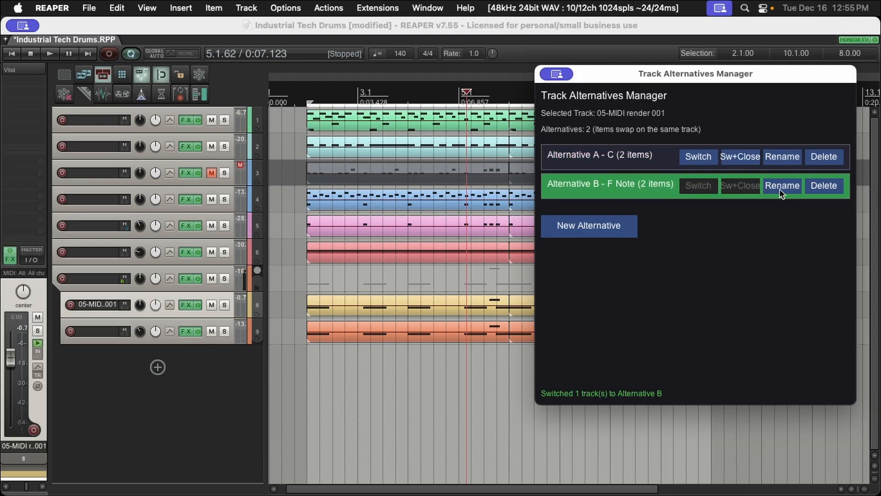
# Delete Alternative B - F Note from track 8 and close the Track Alternatives Manager
pyautogui.click(812, 185)
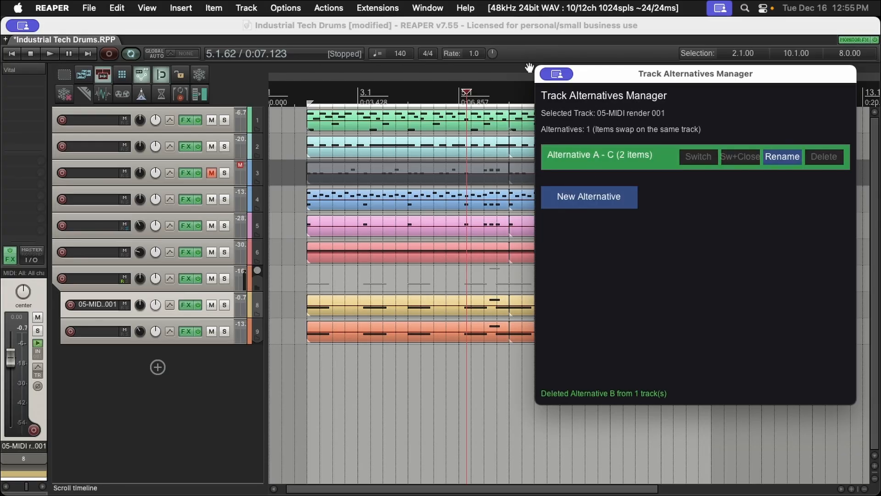
pyautogui.press('Escape')
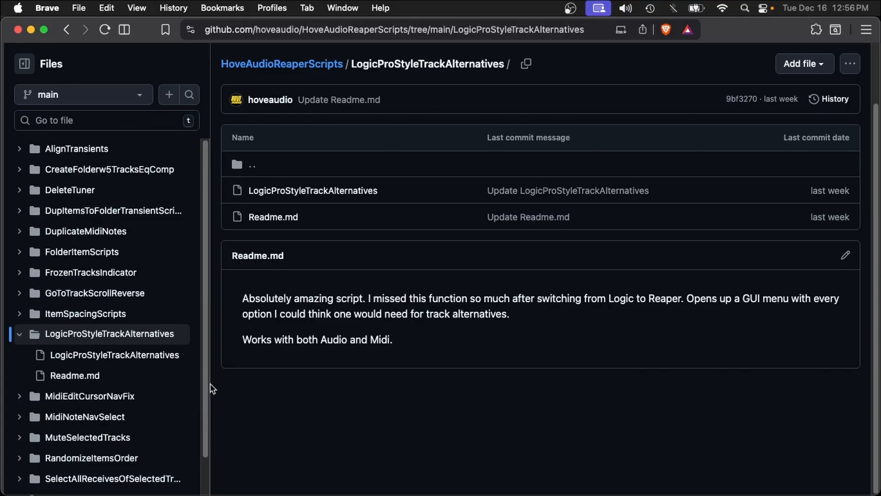
# In the Brave browser, open the LogicProStyleTrackAlternatives script file on GitHub to view its code, and return to REAPER
pyautogui.click(315, 198)
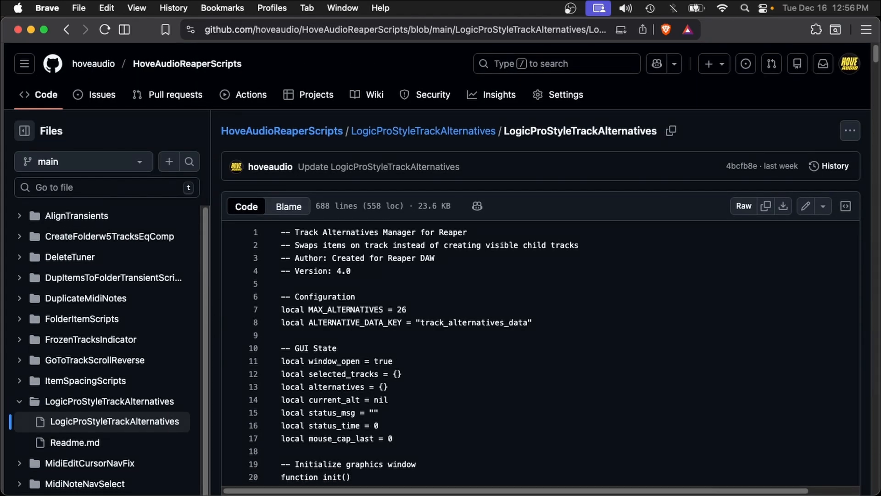
pyautogui.press('super+Tab')
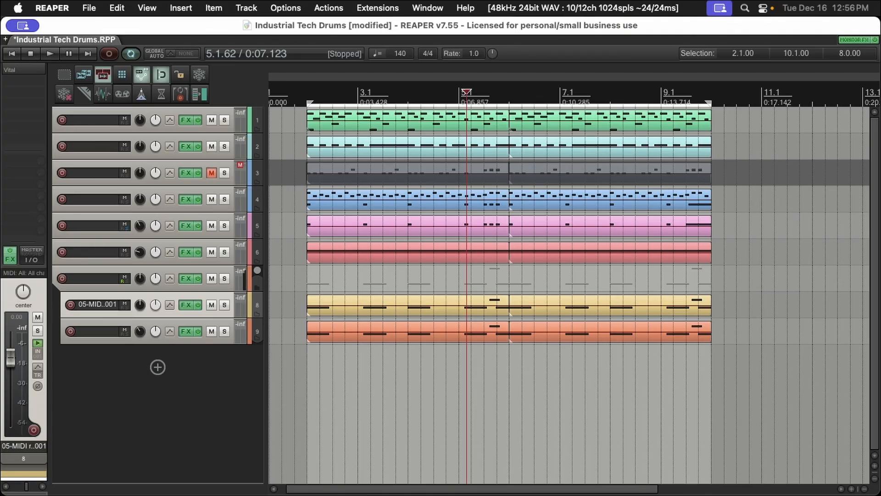